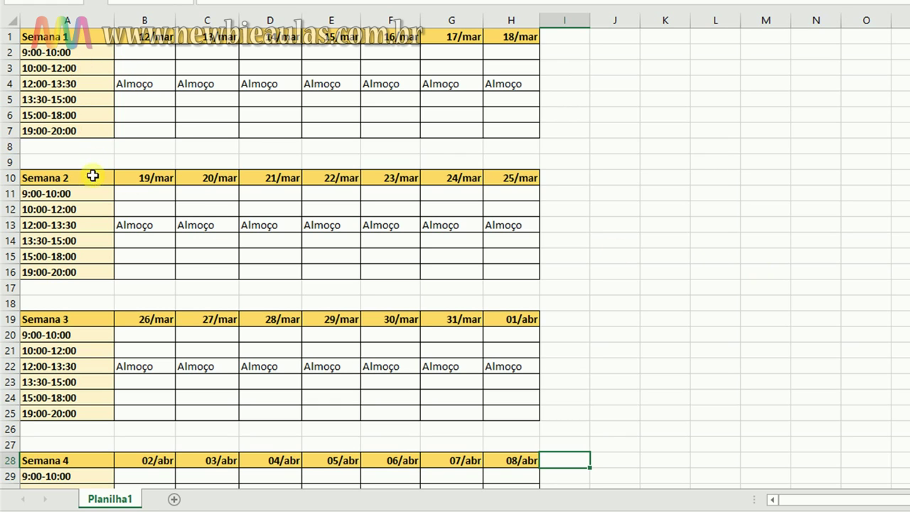
Step: Examine the date header rows of the four weekly schedules, from Semana 1 through Semana 4
scroll(81, 349, "down", 3)
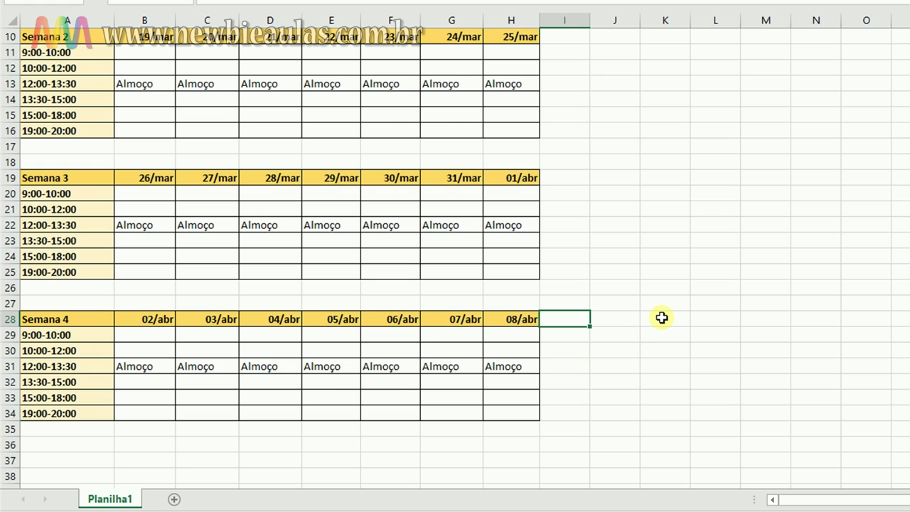
scroll(662, 318, "up", 3)
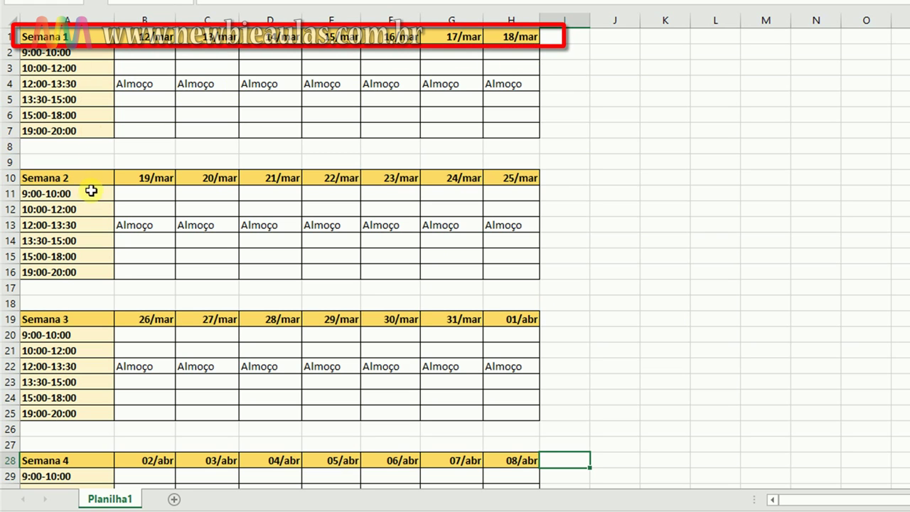
scroll(344, 319, "down", 2)
scroll(529, 410, "up", 2)
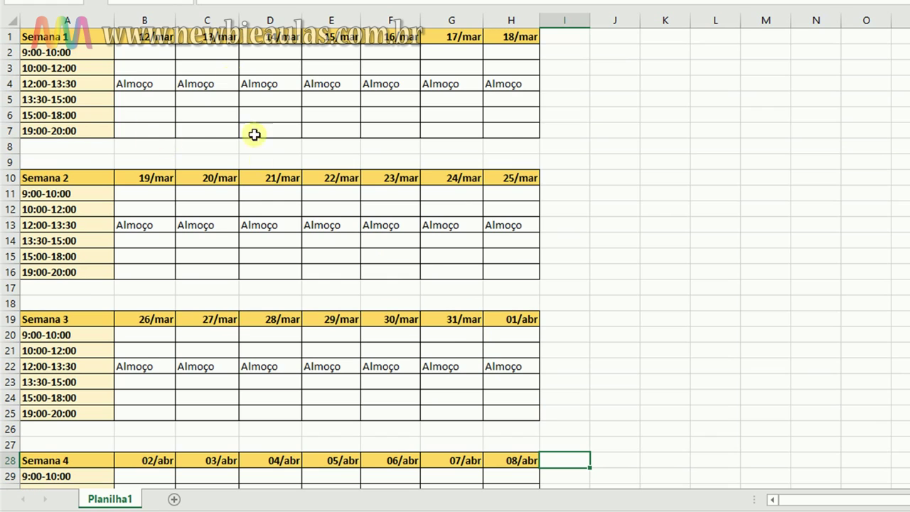
scroll(285, 411, "down", 1)
scroll(150, 429, "up", 1)
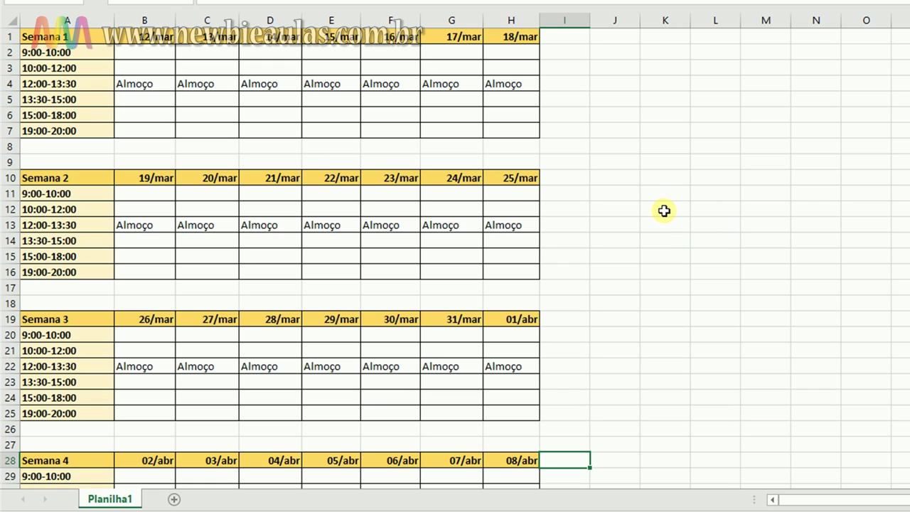
scroll(195, 299, "down", 3)
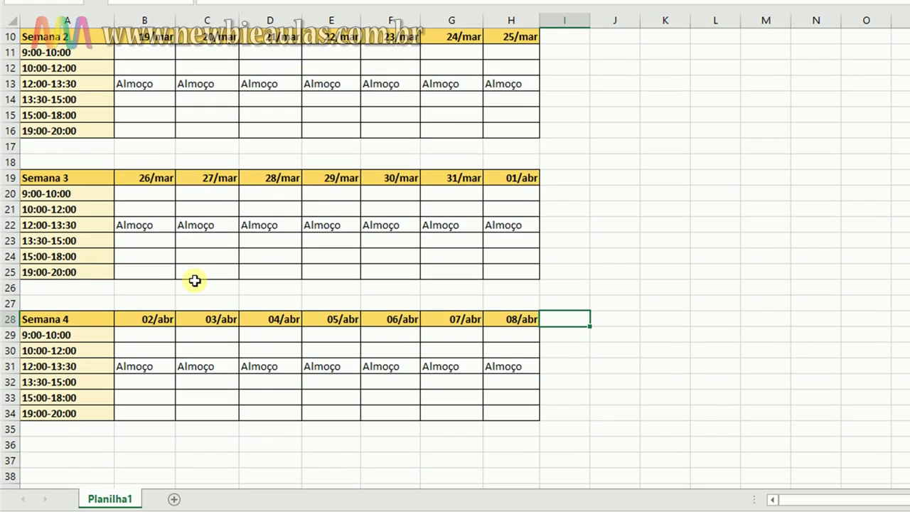
scroll(299, 383, "up", 3)
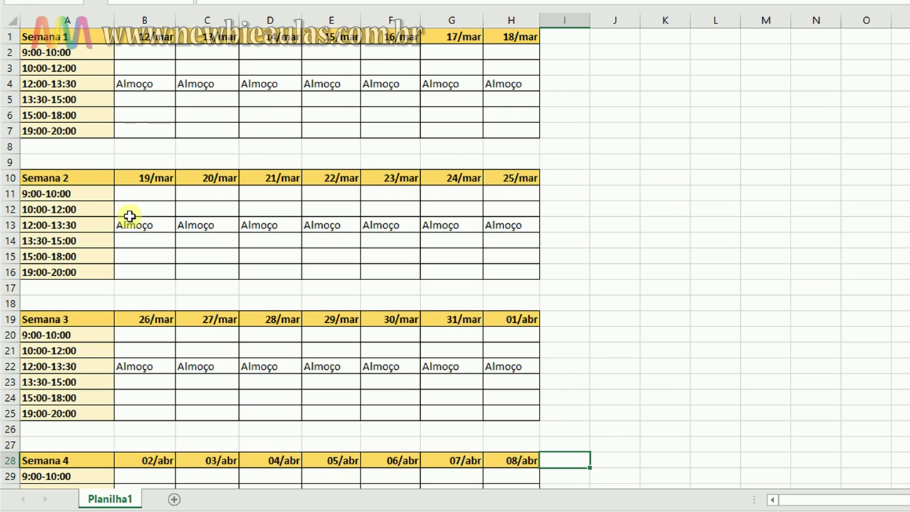
scroll(180, 324, "down", 2)
scroll(183, 326, "down", 2)
scroll(187, 299, "up", 3)
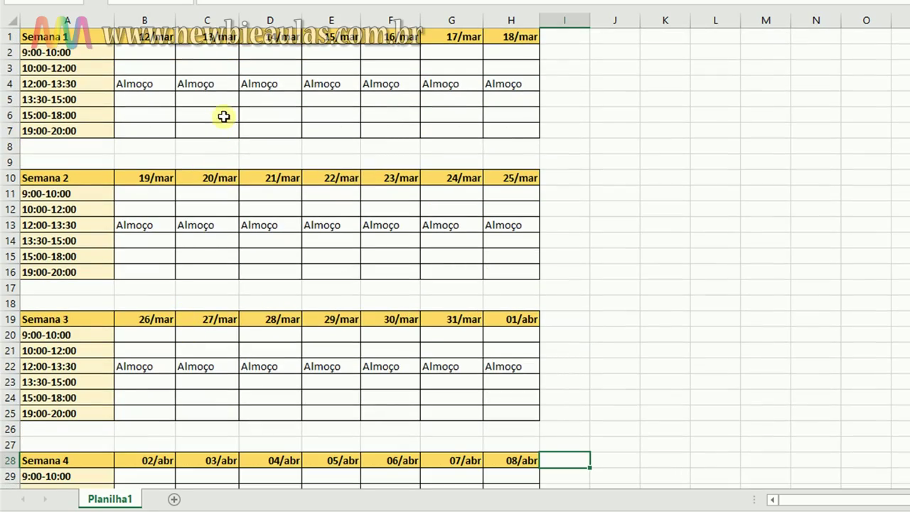
scroll(213, 107, "down", 1)
scroll(100, 49, "up", 1)
scroll(207, 48, "down", 1)
scroll(207, 49, "down", 1)
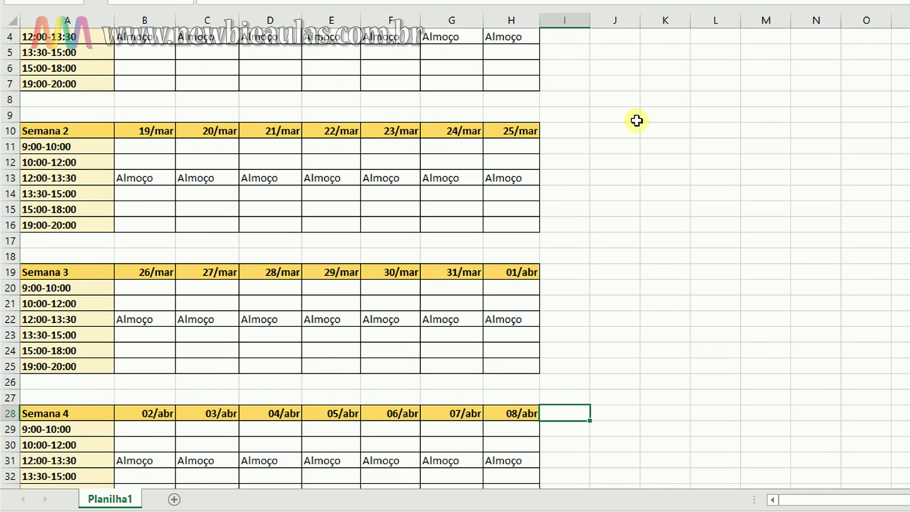
scroll(640, 122, "up", 1)
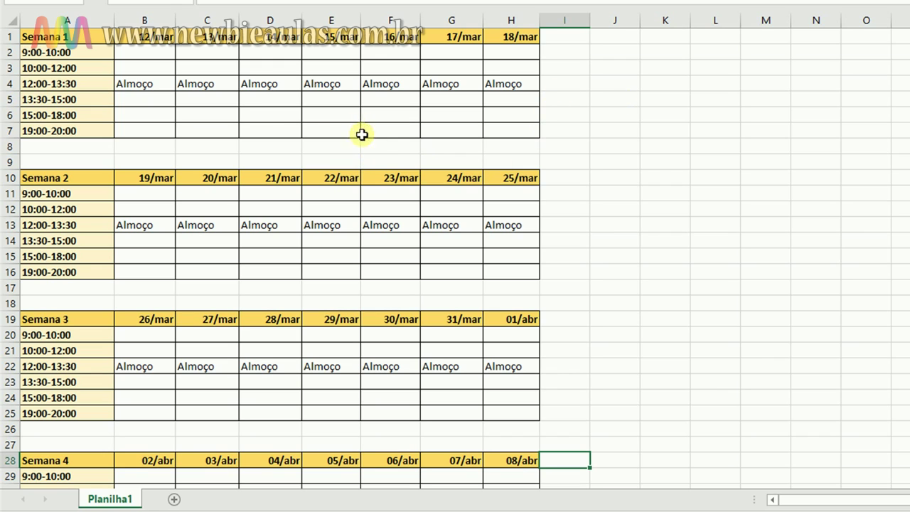
Step: Convert the Semana 1 schedule in A1:H7 into a table, treating its first row as headers
left_click_drag(71, 37, 513, 126)
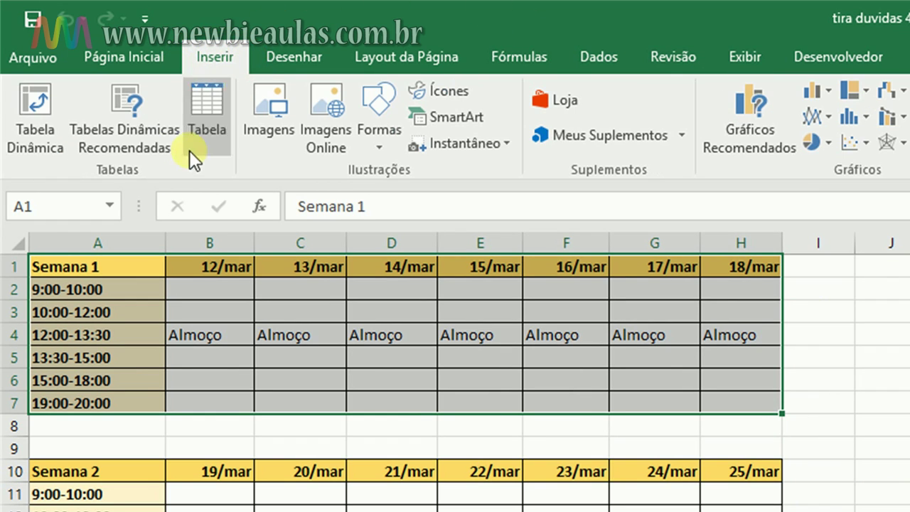
left_click(204, 110)
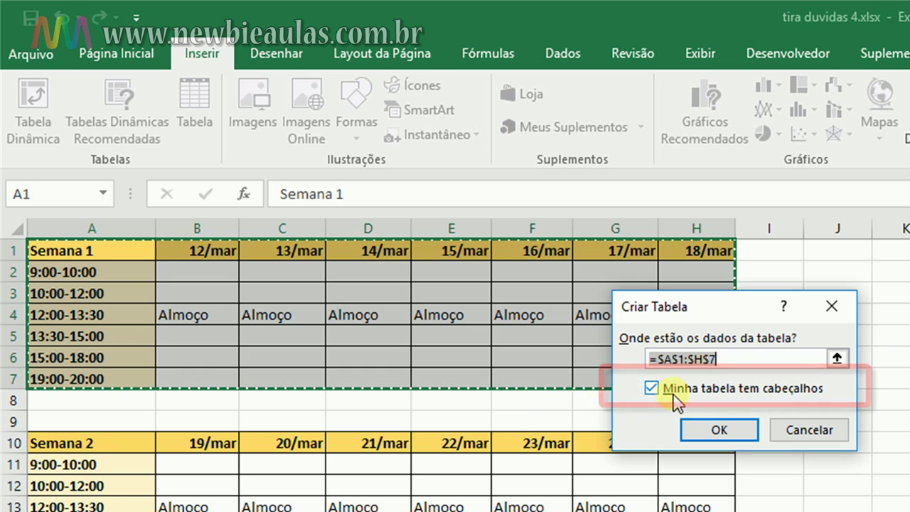
left_click(651, 360)
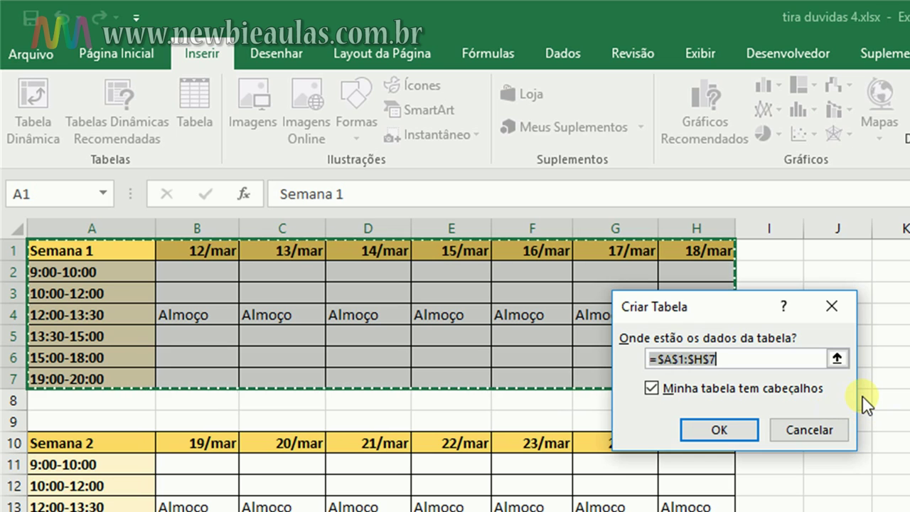
left_click(701, 431)
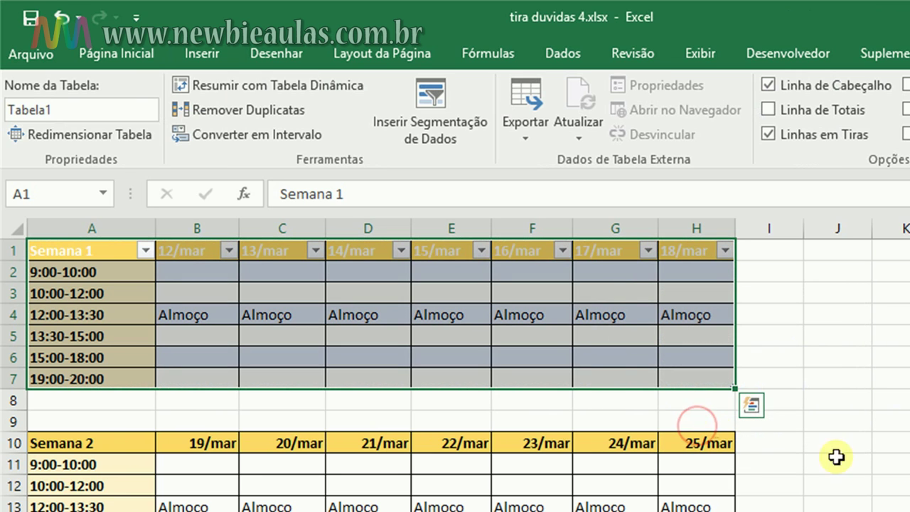
left_click(769, 373)
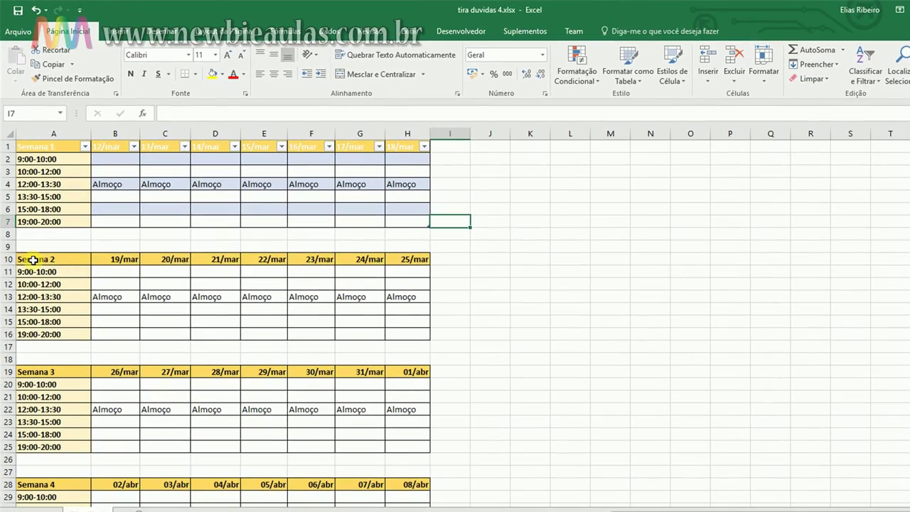
Step: Convert the Semana 2 schedule in A10:H16 into a table with headers
left_click_drag(33, 261, 409, 335)
left_click(119, 31)
left_click(114, 64)
left_click(411, 255)
Step: Convert the Semana 3 schedule in A19:H25 into a table with headers
scroll(61, 268, "down", 3)
left_click_drag(57, 262, 409, 334)
left_click(118, 31)
left_click(114, 64)
left_click(435, 250)
Step: Convert the Semana 4 schedule in A28:H34 into a table with headers
left_click_drag(60, 373, 409, 447)
left_click(119, 31)
left_click(115, 64)
left_click(438, 250)
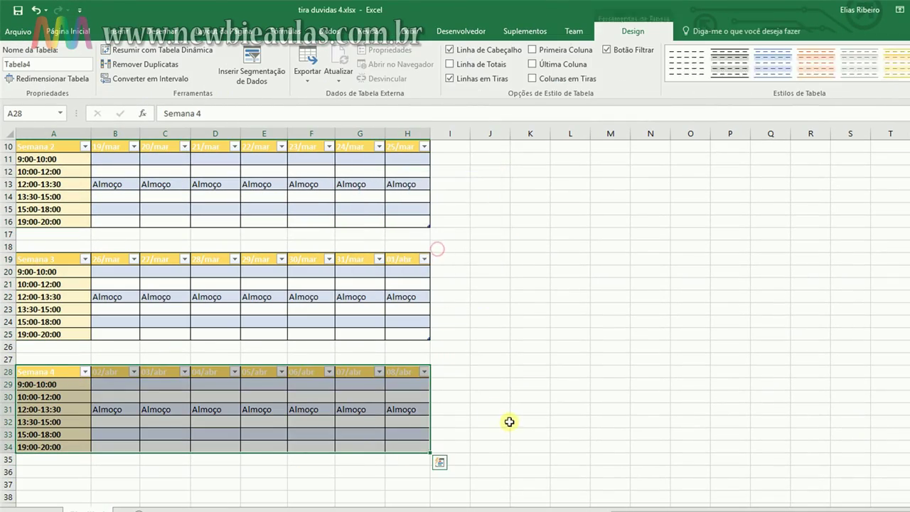
scroll(497, 411, "up", 3)
left_click(522, 326)
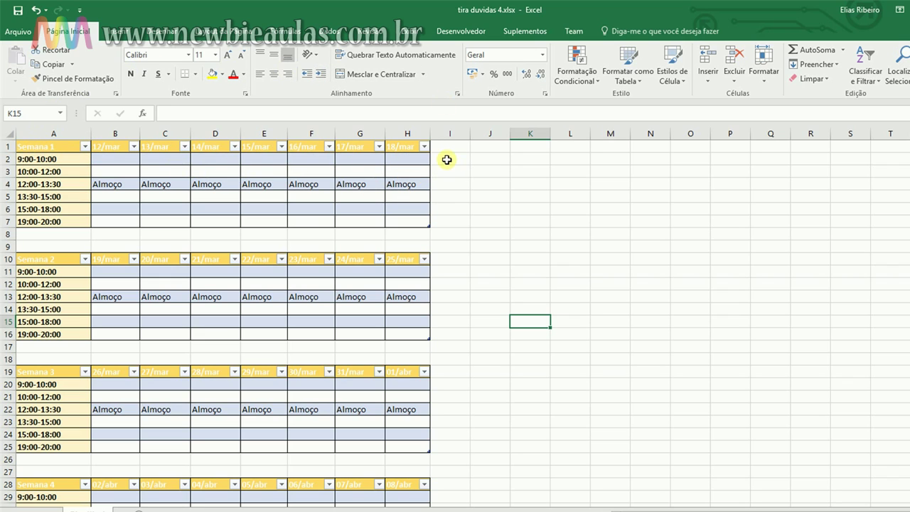
Step: Enable banded columns (Colunas em Tiras) in the table style options of the Semana 1 table
left_click(59, 161)
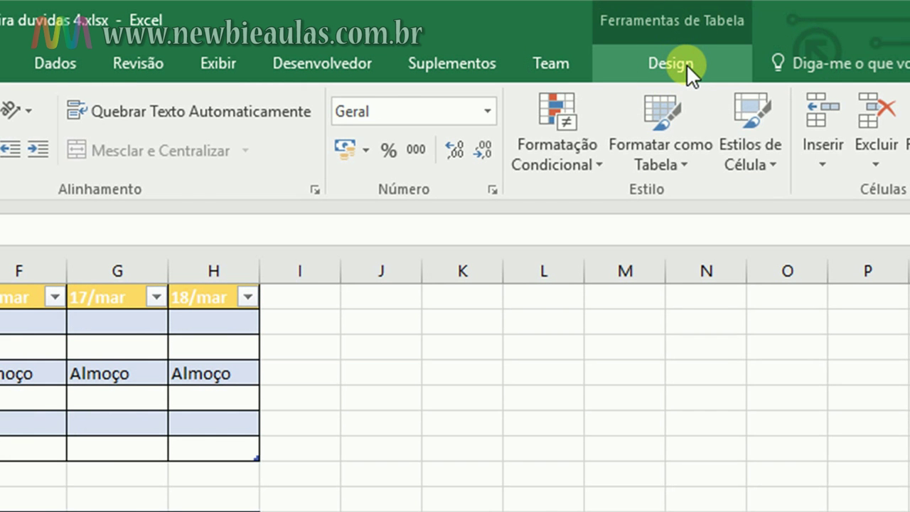
left_click(687, 64)
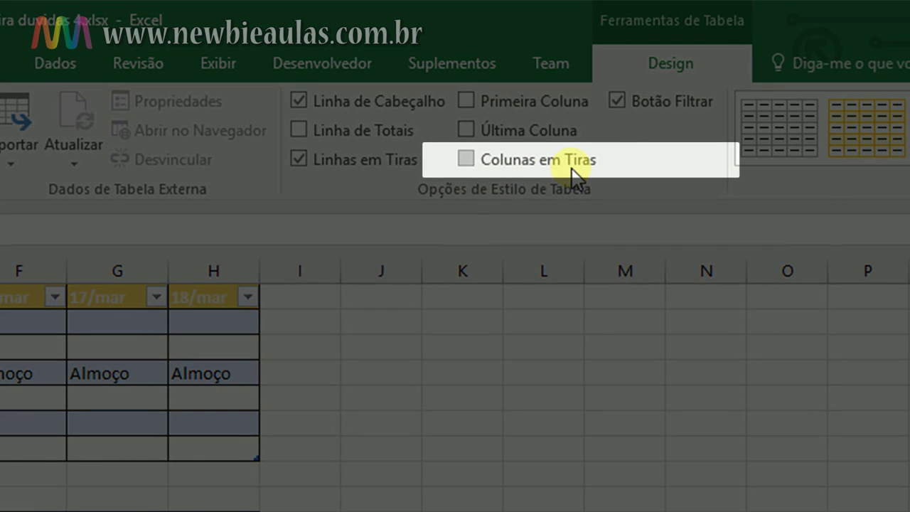
left_click(575, 175)
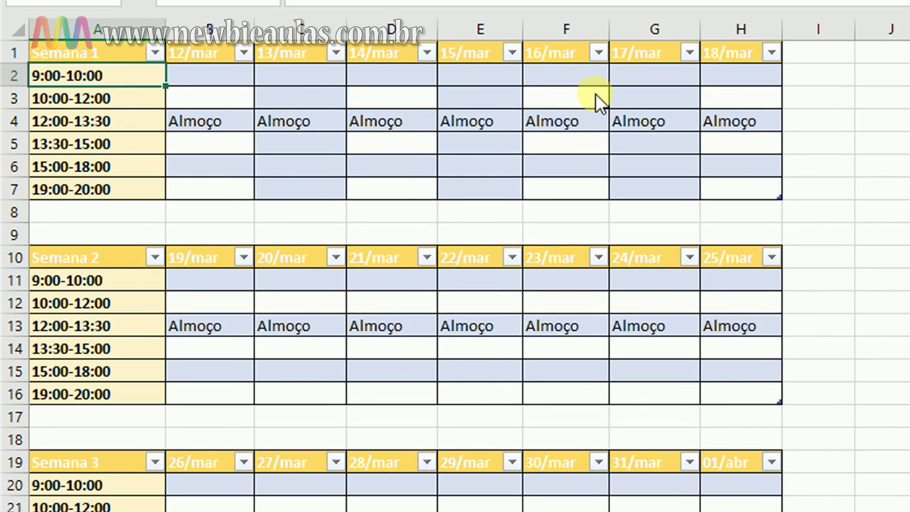
left_click(596, 96)
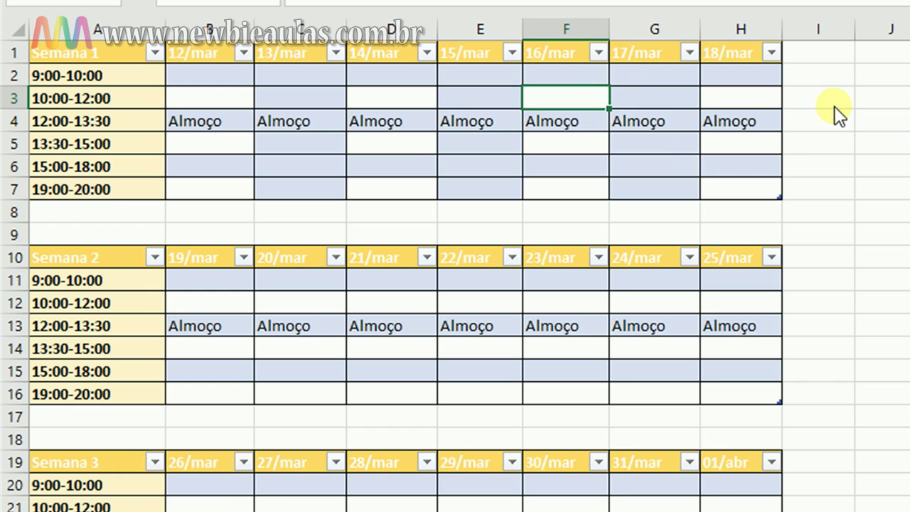
Step: Enable banded columns (Colunas em Tiras) for the Semana 2 table
scroll(837, 114, "down", 1)
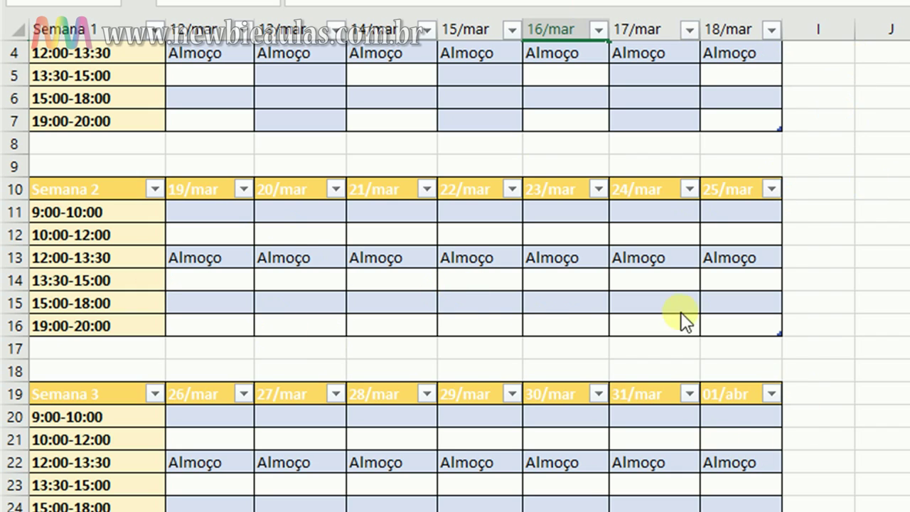
left_click(108, 239)
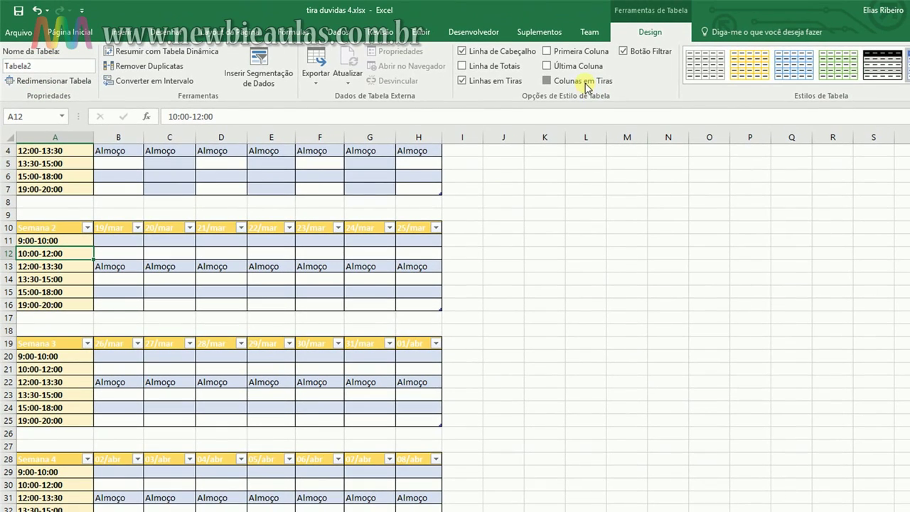
left_click(587, 84)
Step: Enable banded columns (Colunas em Tiras) for both the Semana 3 and Semana 4 tables
left_click(61, 370)
left_click(606, 84)
scroll(649, 279, "down", 2)
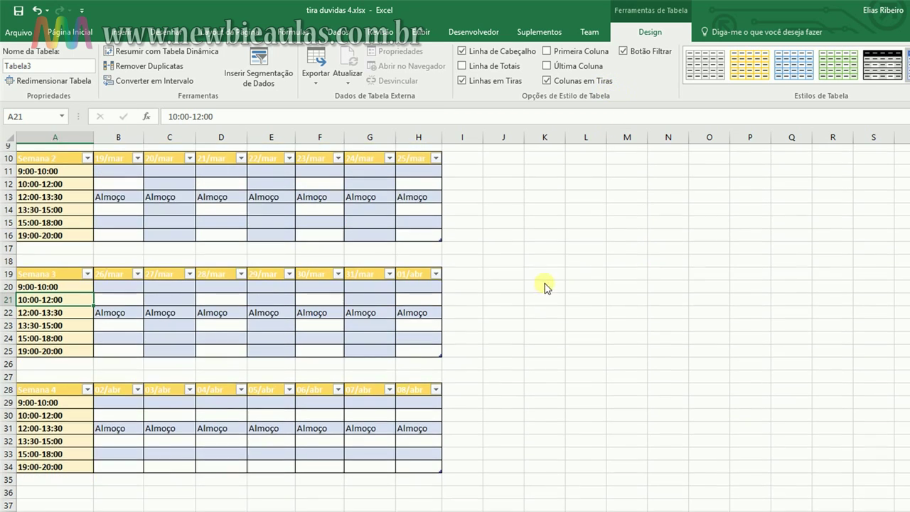
left_click(78, 409)
left_click(607, 82)
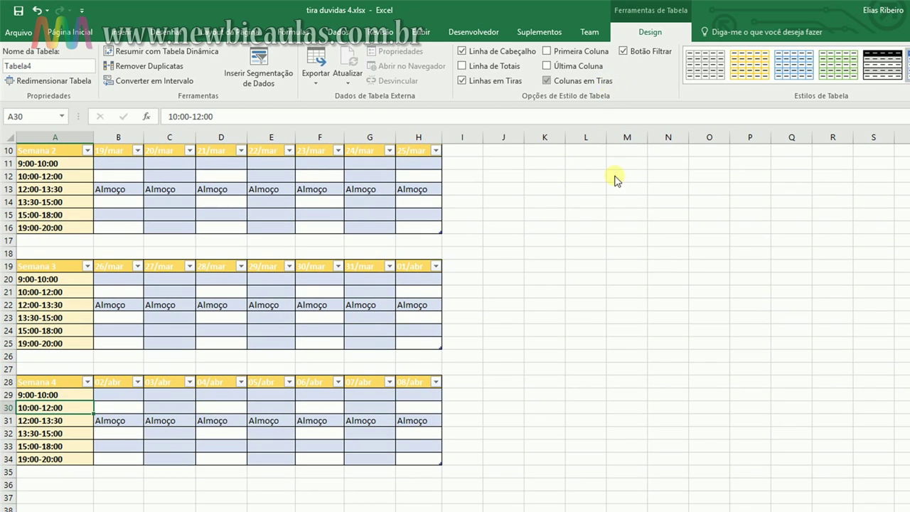
Step: Examine how the column headings behave on scrolling with a cell selected in the Semana 1, Semana 2 and Semana 3 tables
scroll(616, 333, "up", 3)
left_click(270, 179)
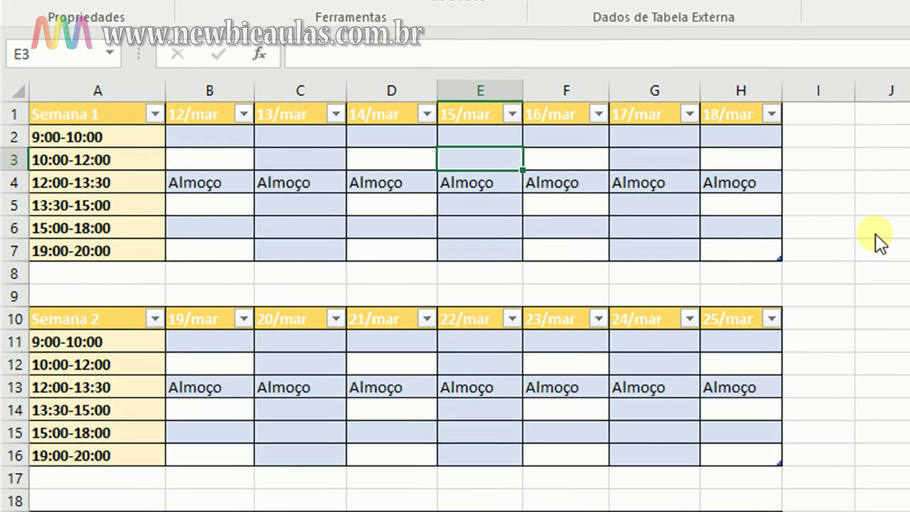
scroll(303, 165, "down", 1)
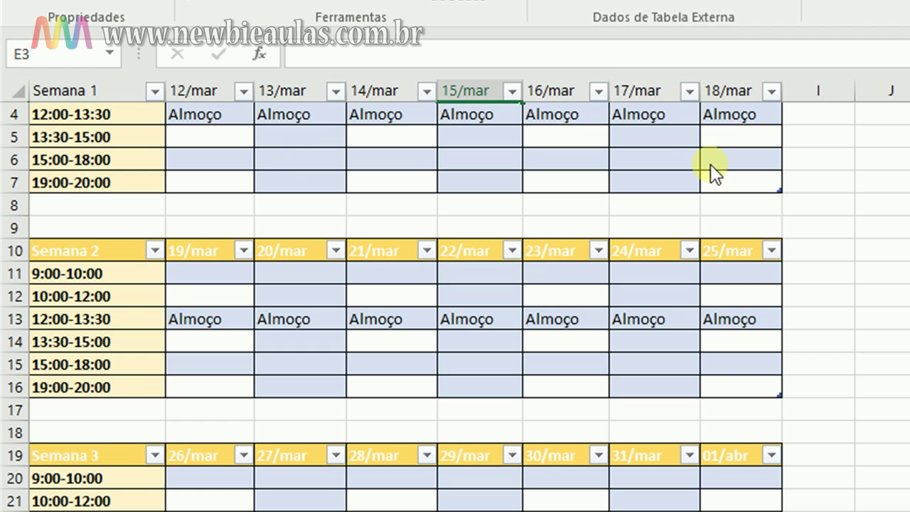
left_click(464, 304)
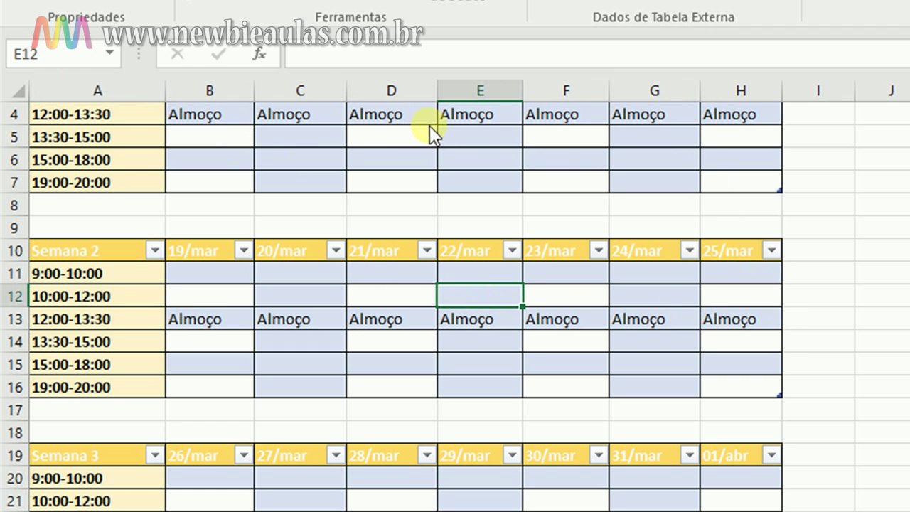
scroll(765, 201, "down", 2)
scroll(768, 201, "down", 2)
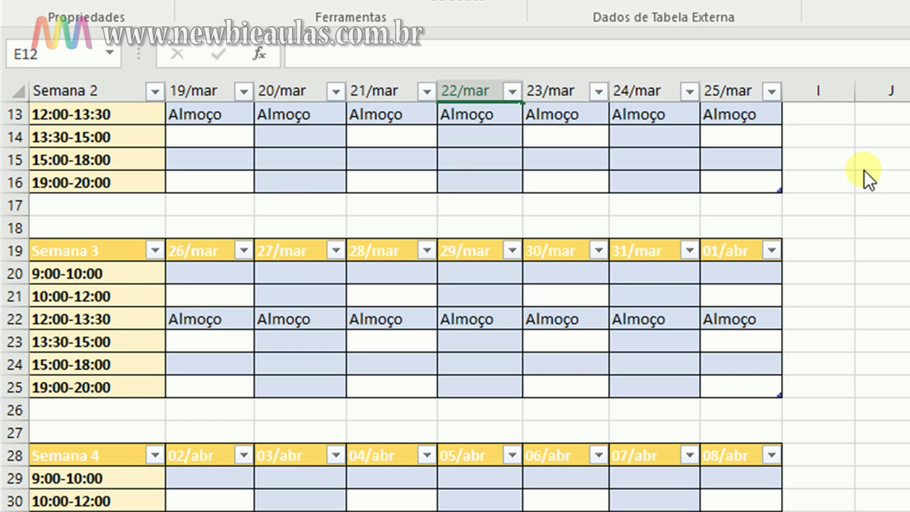
left_click(198, 292)
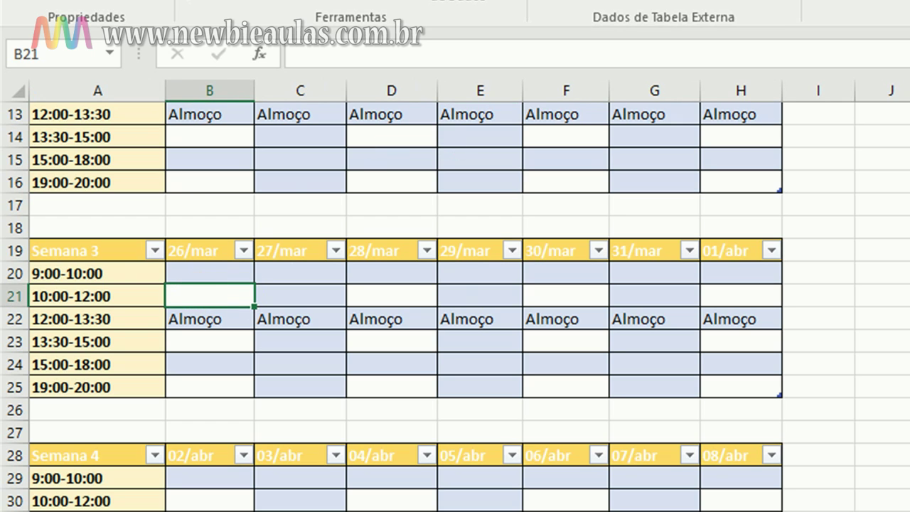
scroll(844, 329, "down", 2)
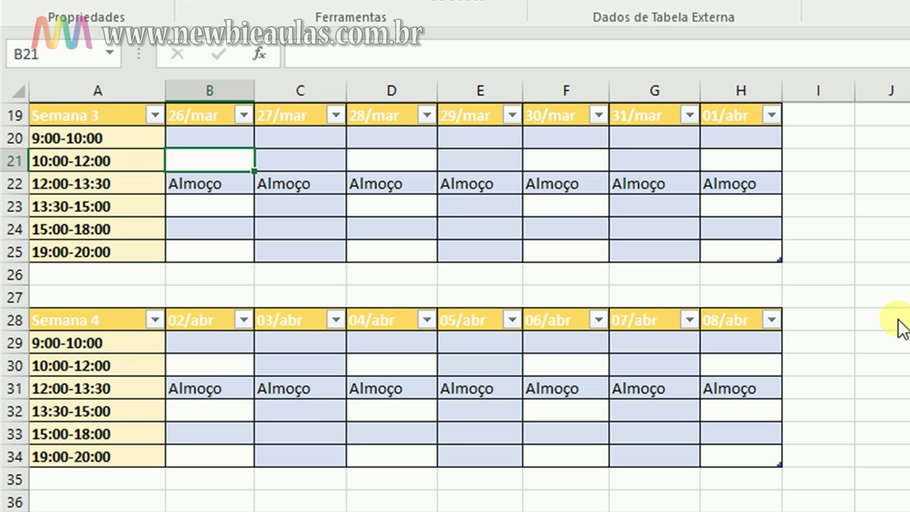
scroll(893, 313, "down", 1)
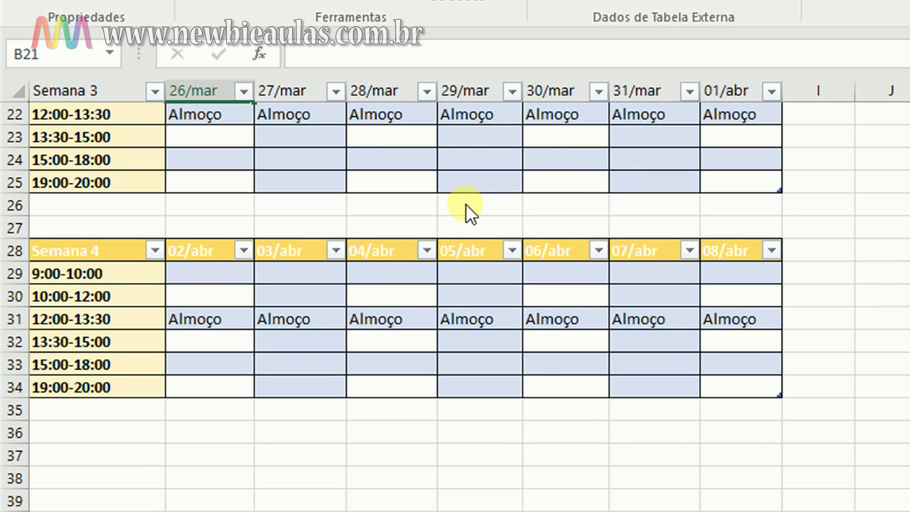
Step: Examine the column headings while moving the selection through the Semana 4 table to cell G33 and scrolling past its header row
key("Down")
key("Down")
key("Down")
key("Down")
key("Down")
key("Down")
key("Down")
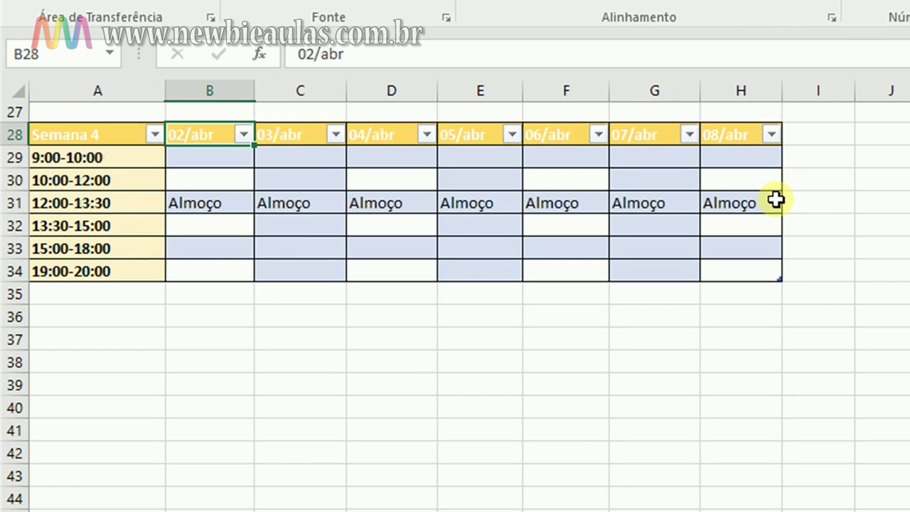
scroll(775, 200, "down", 2)
key("Down")
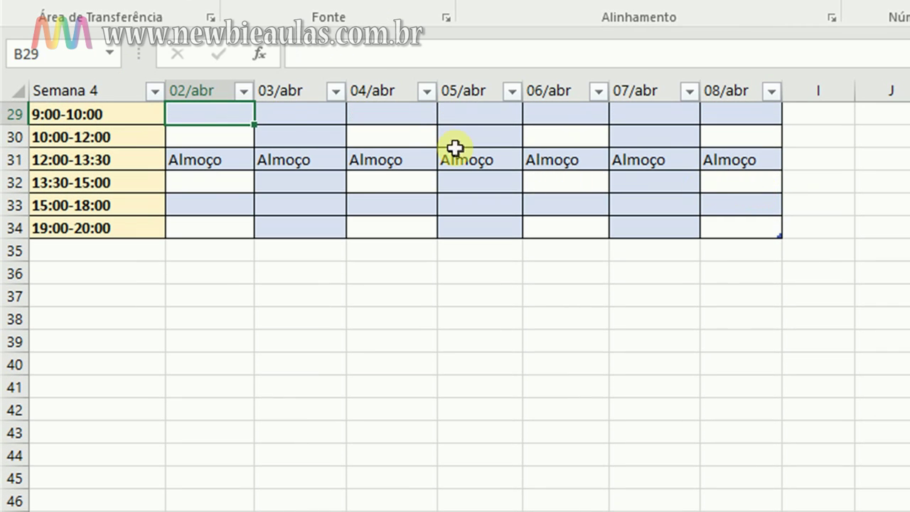
key("Right")
key("Right")
key("Down")
key("Right")
key("Right")
key("Down")
key("Right")
key("Down")
key("Down")
scroll(745, 211, "up", 1)
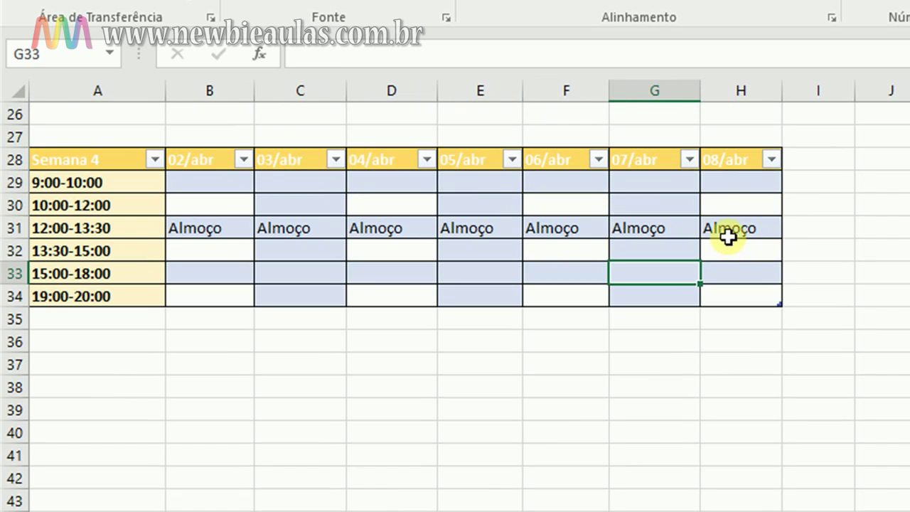
scroll(730, 238, "down", 1)
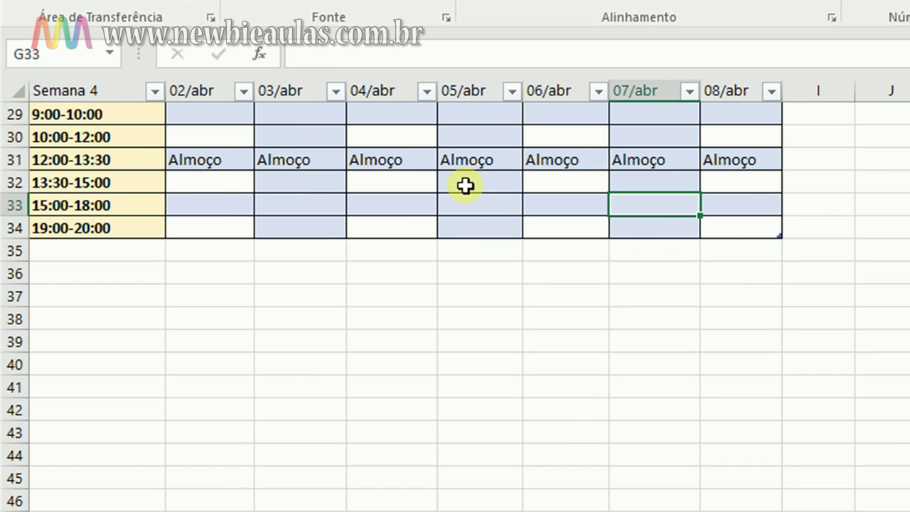
Step: Select cell E32 in the Semana 4 table and go back up through the schedules to review the column headings
left_click(464, 184)
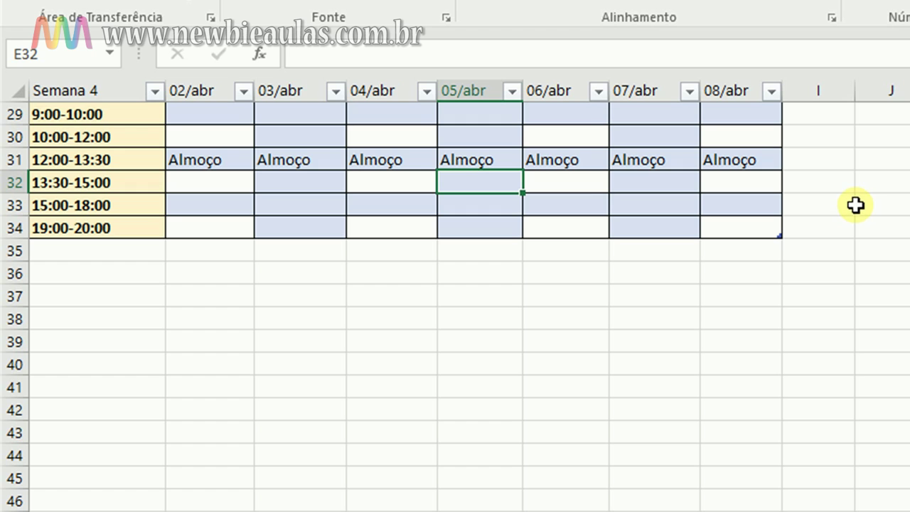
scroll(857, 228, "up", 8)
scroll(873, 319, "up", 2)
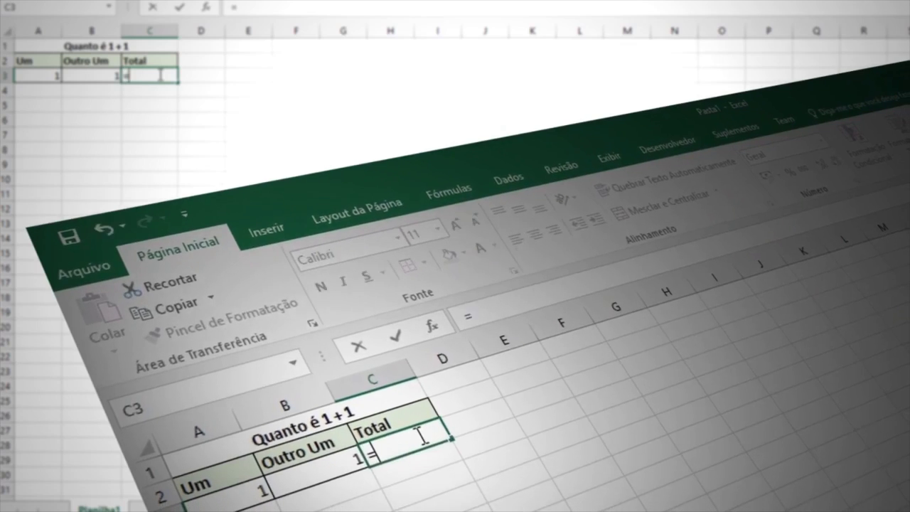
Step: Enter the formula =A3+B3 in cell C3 under Total to add the Um and Outro Um values
type("=A3+B3")
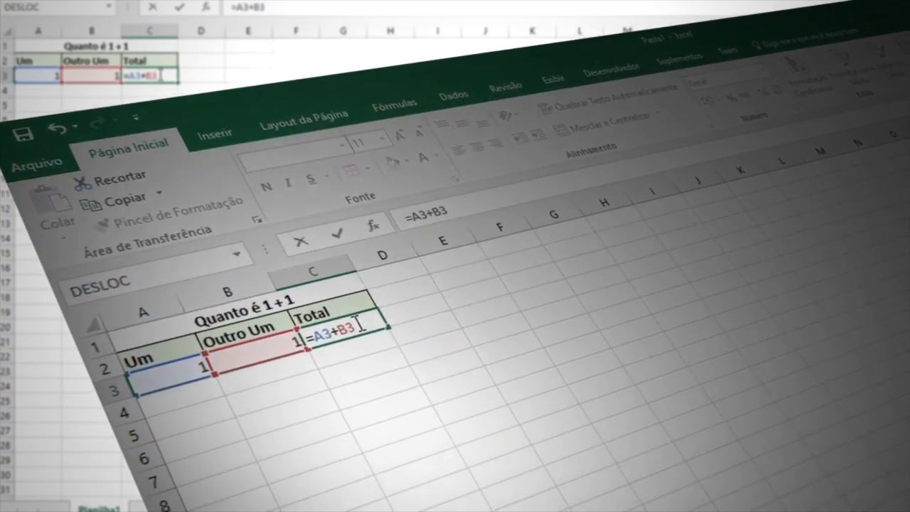
key("Return")
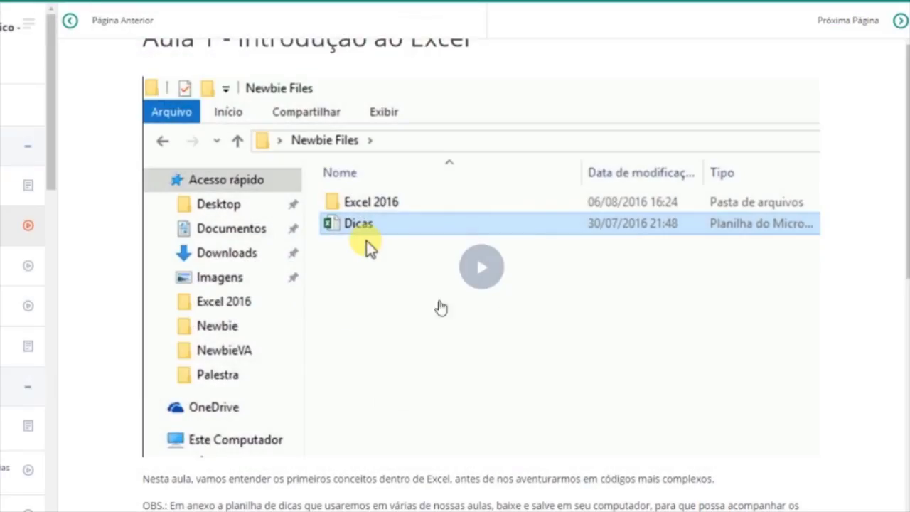
Step: In the online Excel course, play the Aula 1 - Introdução ao Excel video and answer the review quiz's first question with MAIÚSCULA
left_click(481, 264)
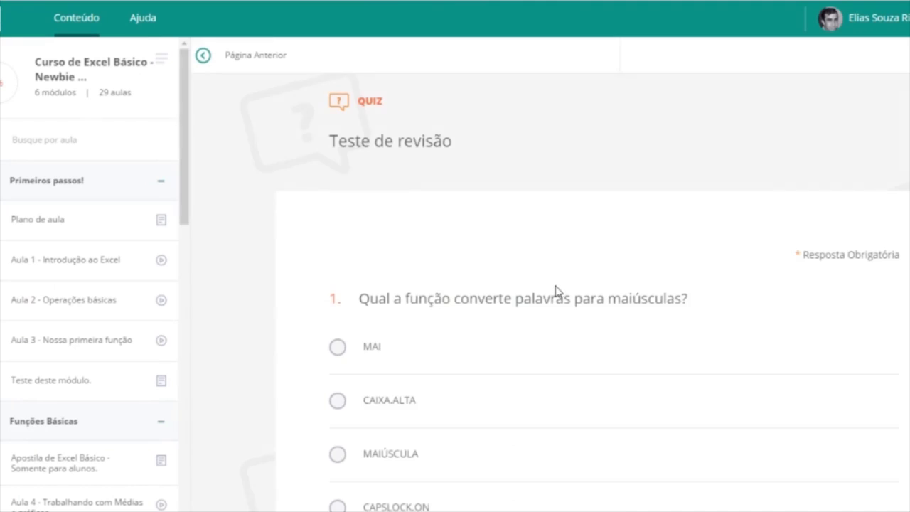
scroll(559, 290, "down", 3)
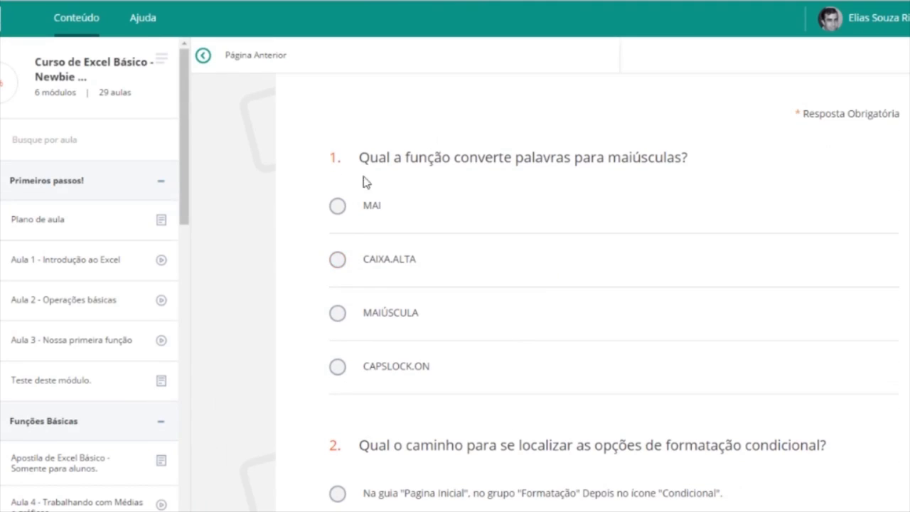
left_click(376, 314)
scroll(376, 342, "down", 1)
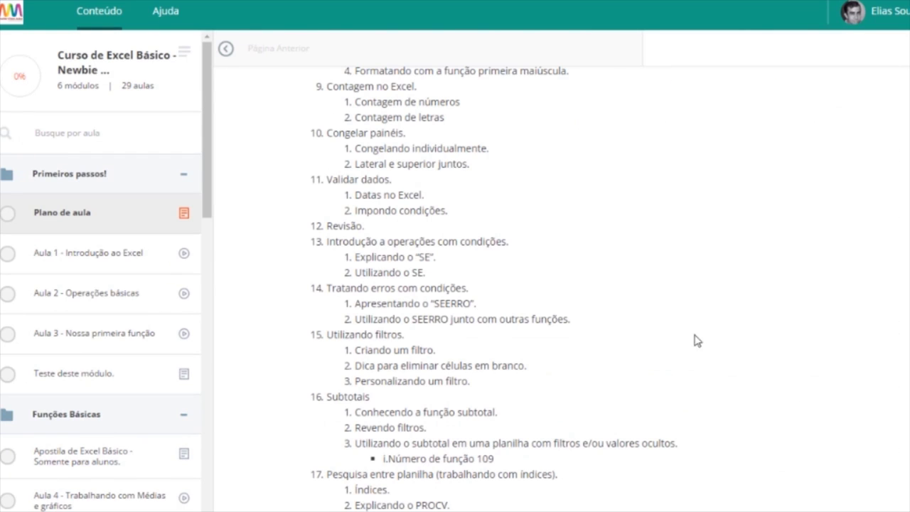